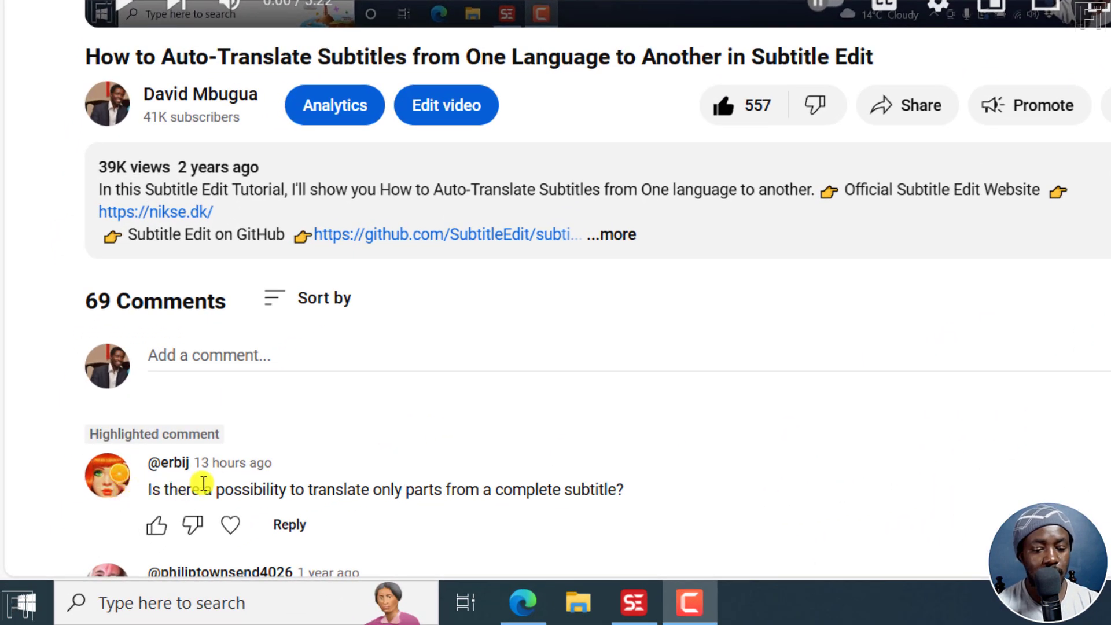
Highlight, then clear, the YouTube comment about translating only parts of a subtitle
left_click_drag(378, 490, 626, 491)
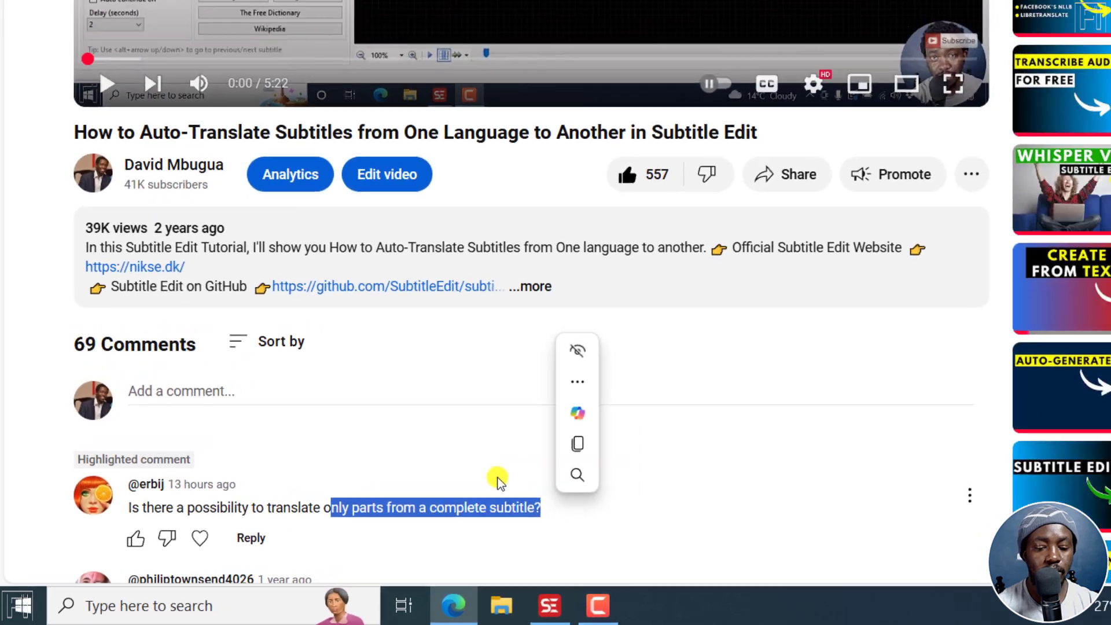
left_click(498, 479)
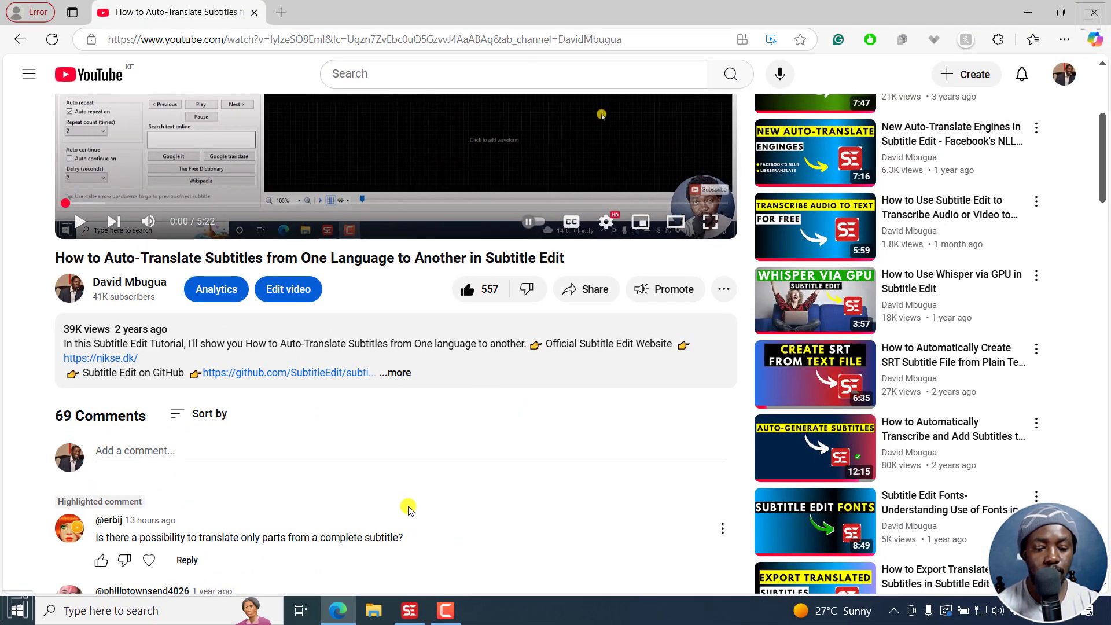
In Subtitle Edit, select subtitle line 5 and add line 6 to the selection
left_click(408, 611)
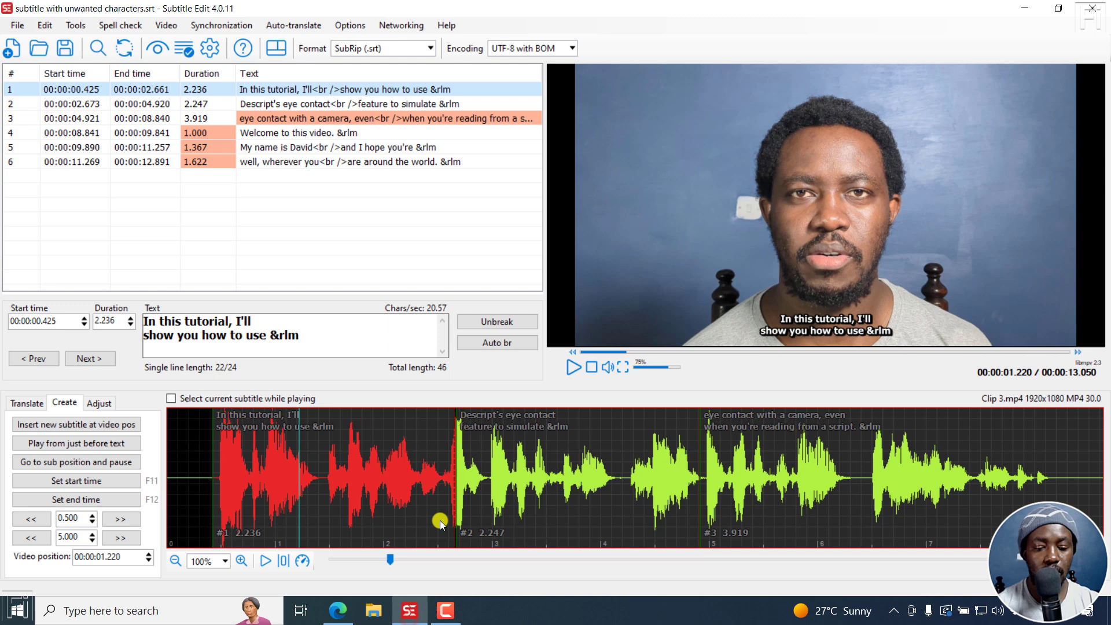
left_click(279, 105)
left_click(287, 133)
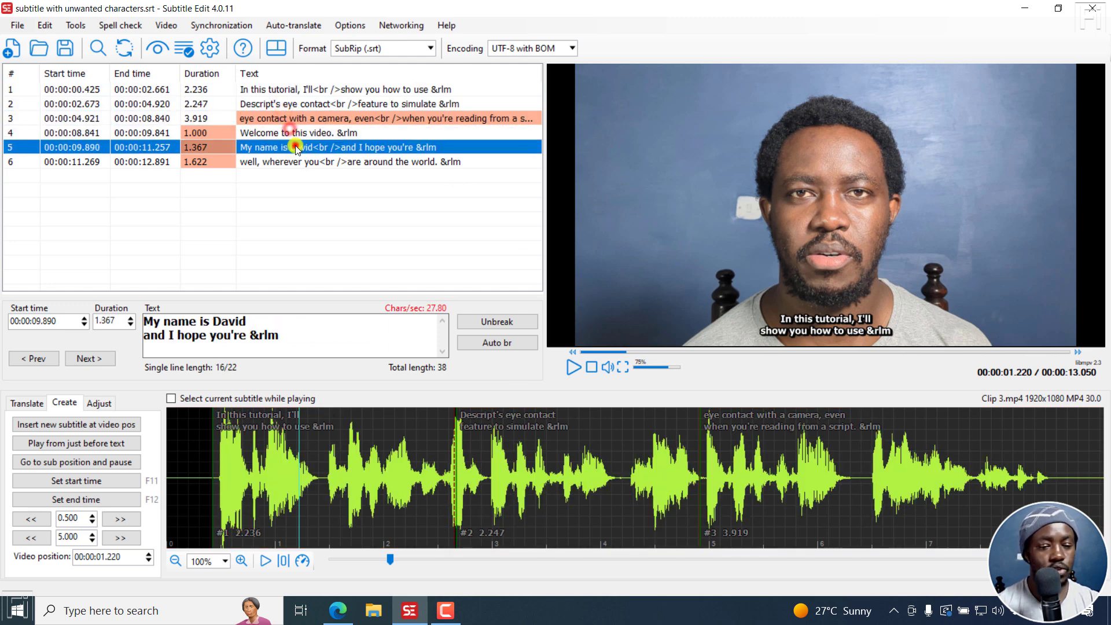
left_click(304, 162)
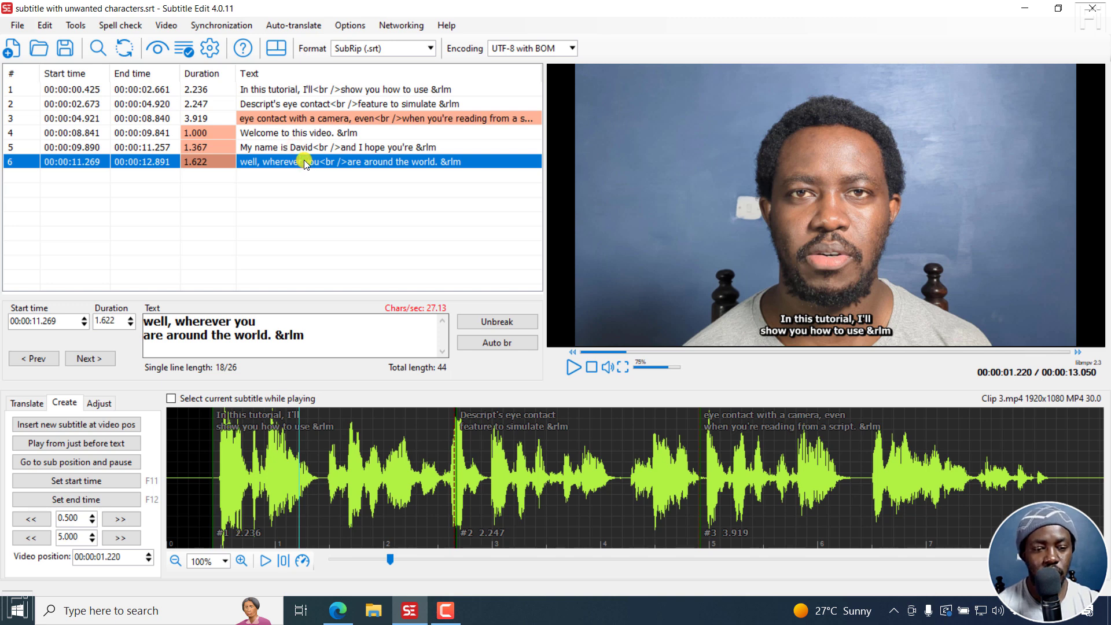
left_click(323, 146)
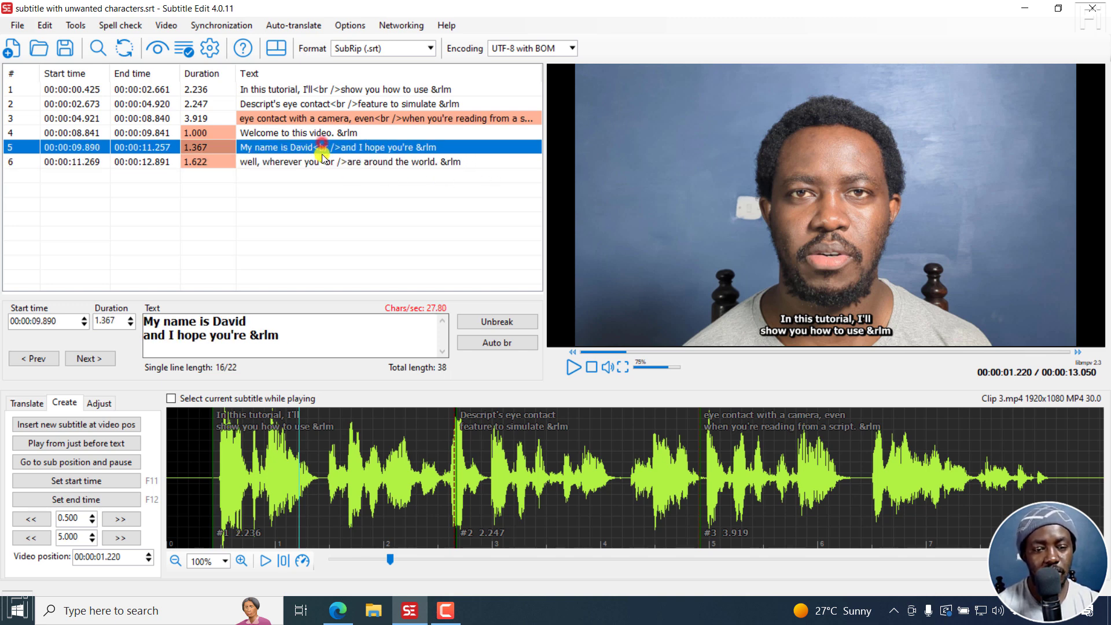
left_click(323, 162, "shift")
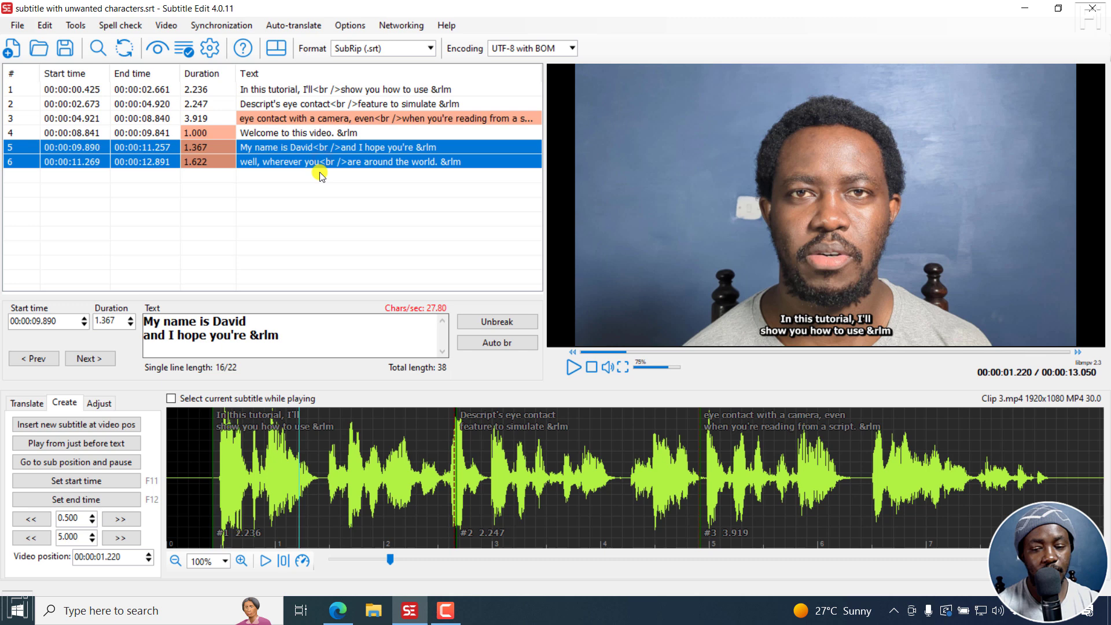
left_click(263, 147)
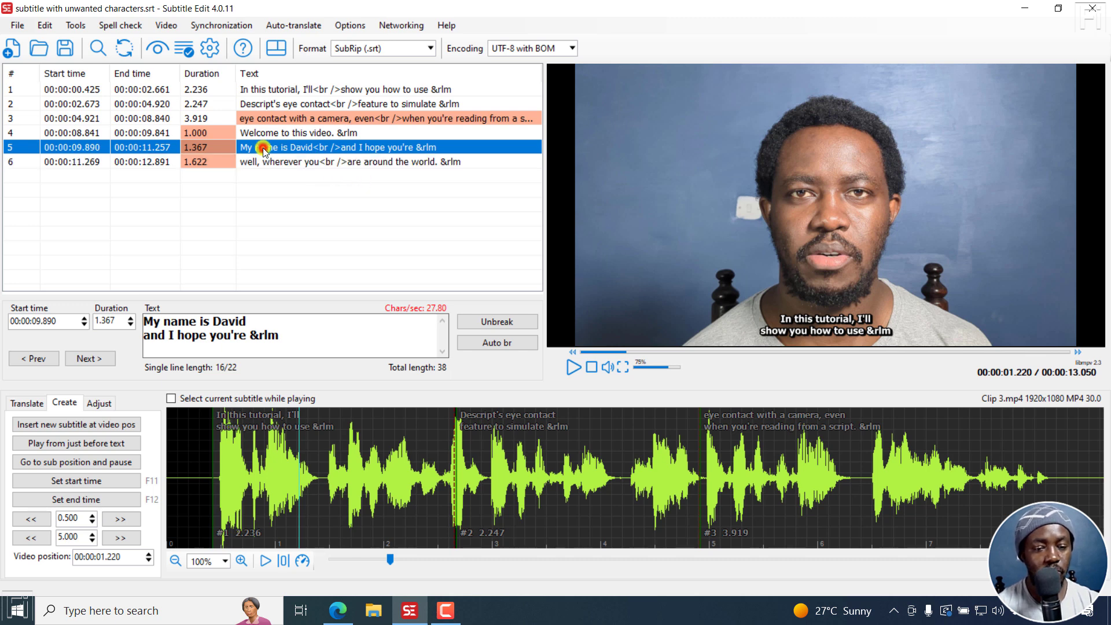
left_click(284, 162, "shift")
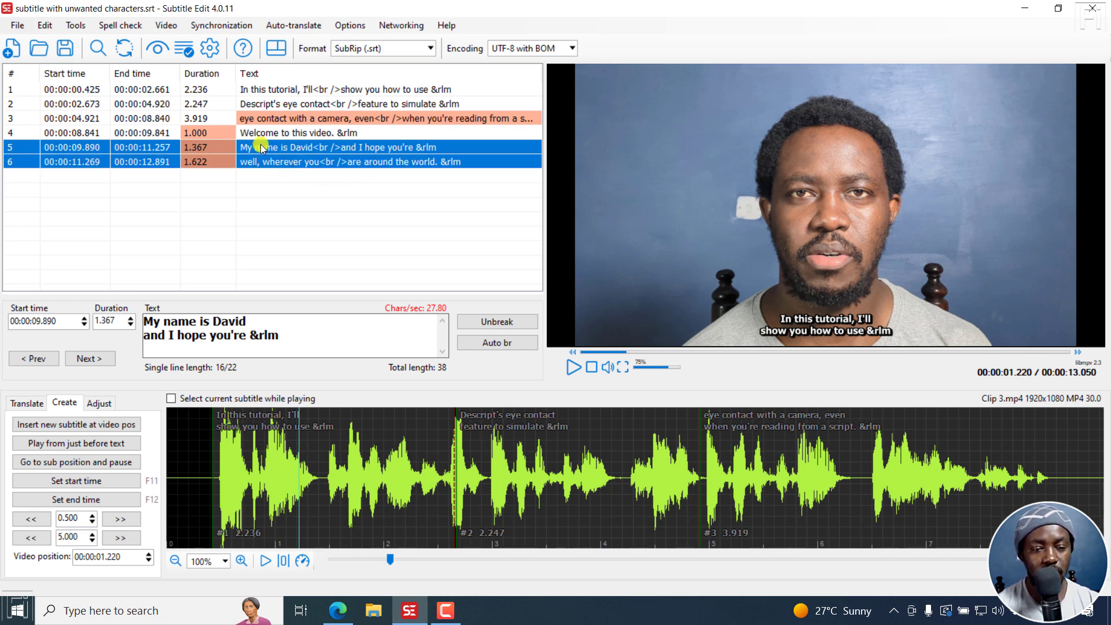
Open the right-click menu for selected lines 5 and 6 to reach Auto-translate
right_click(263, 147)
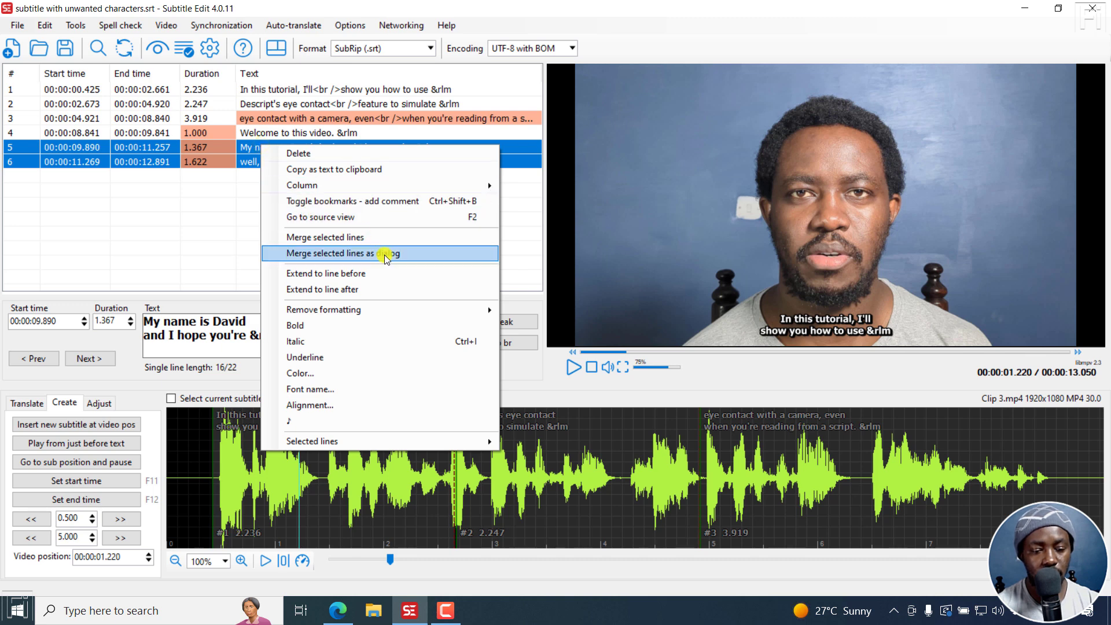
mouse_move(380, 441)
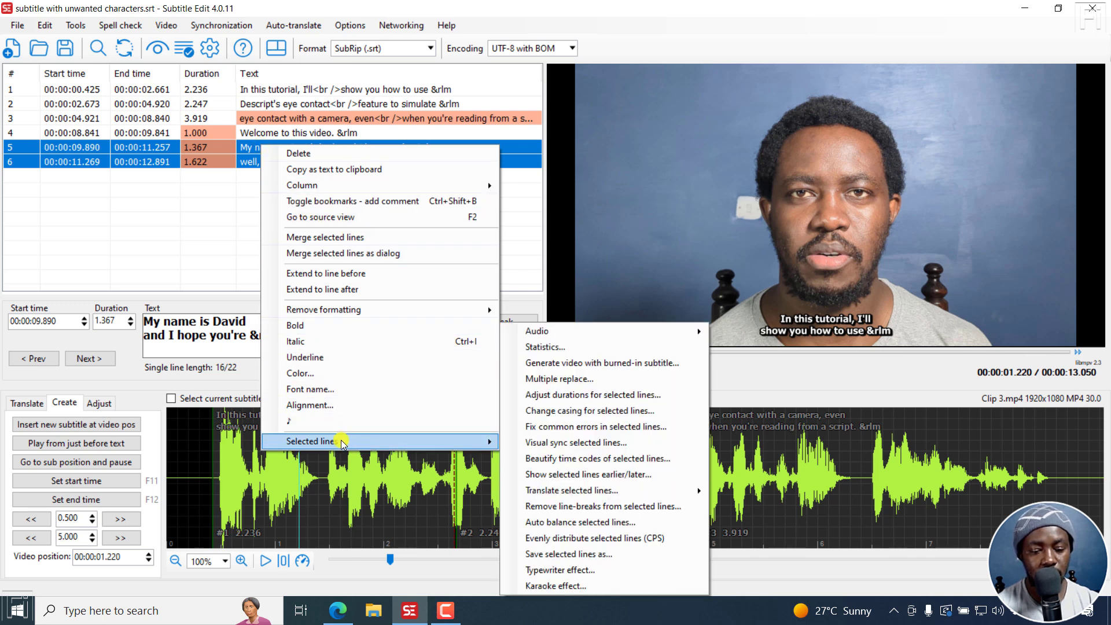
mouse_move(599, 491)
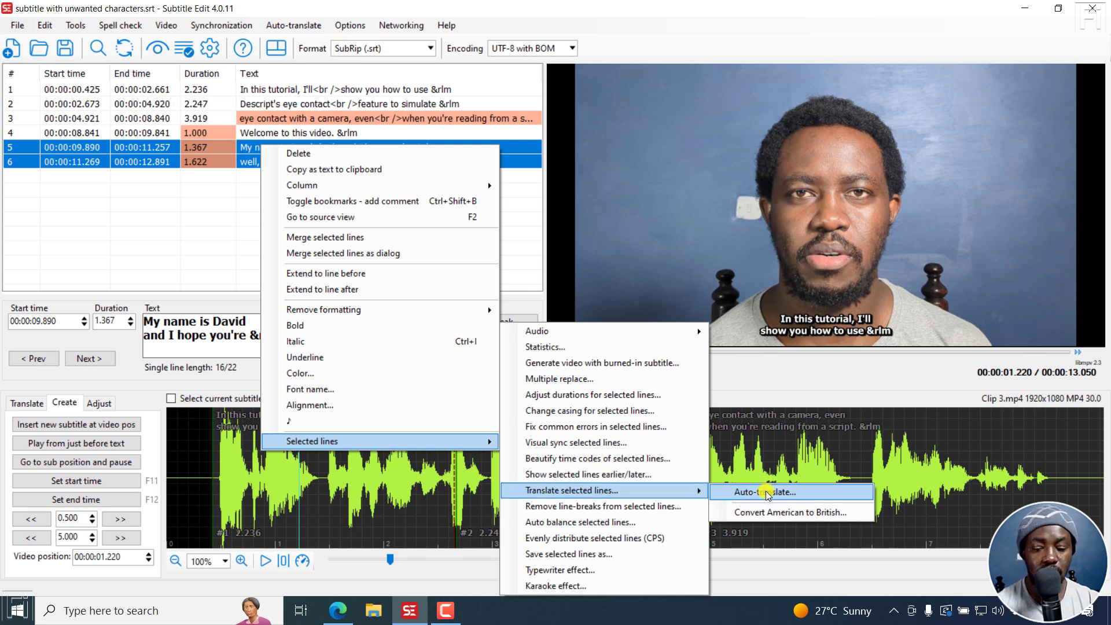
Open auto-translation for the selected lines, keeping the Google Translate V1 API engine
left_click(784, 492)
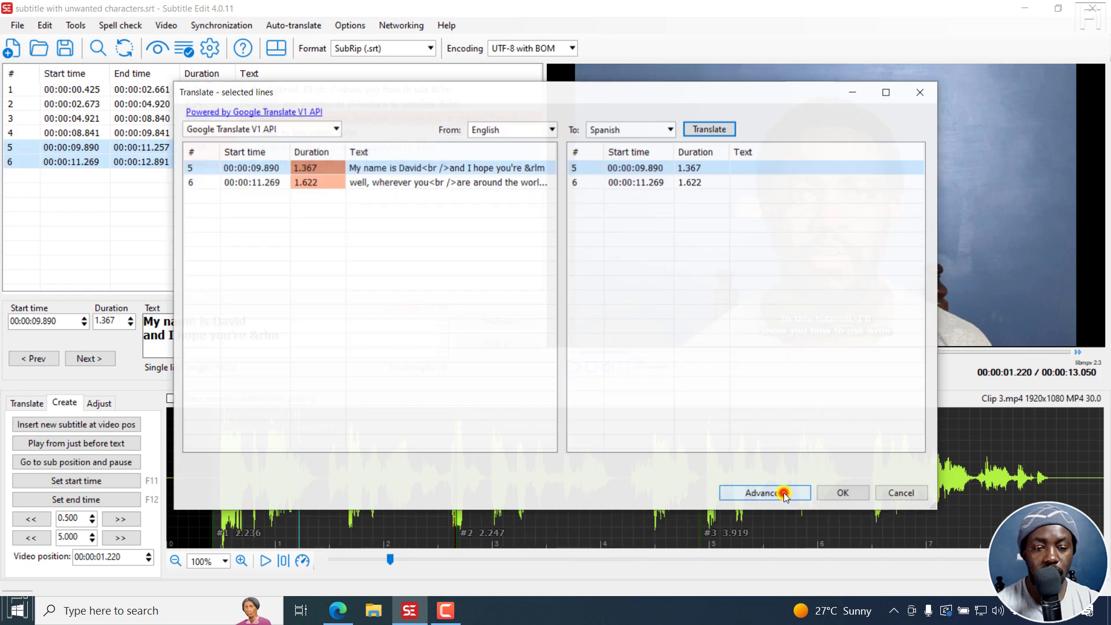
left_click(337, 131)
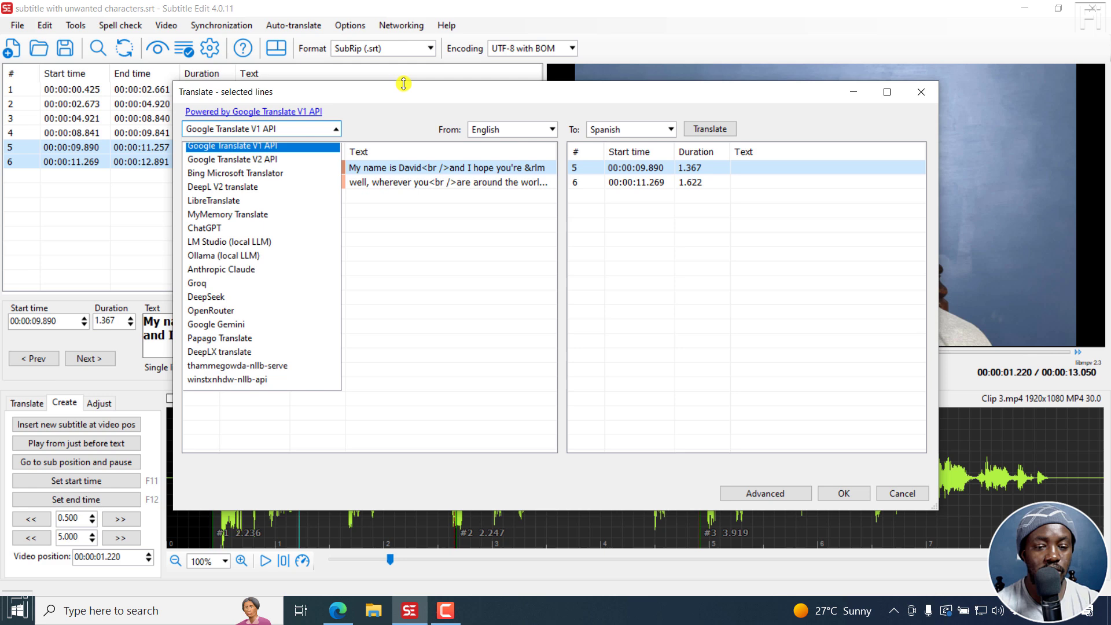
left_click(398, 106)
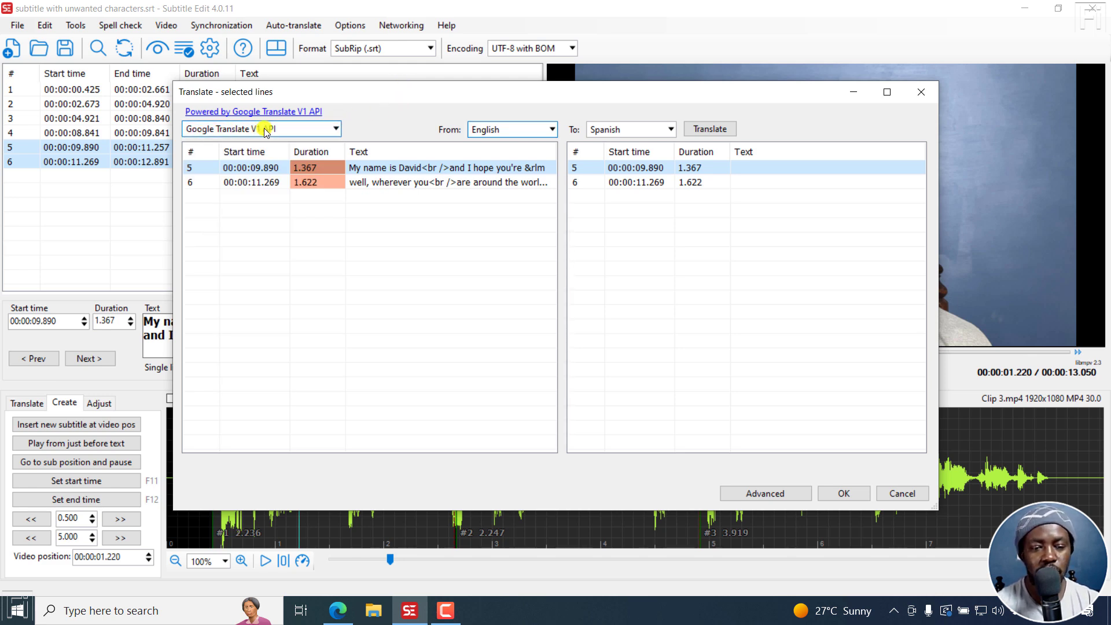
Leave the engine unchanged and translate lines 5 and 6 from English to Spanish
left_click(334, 129)
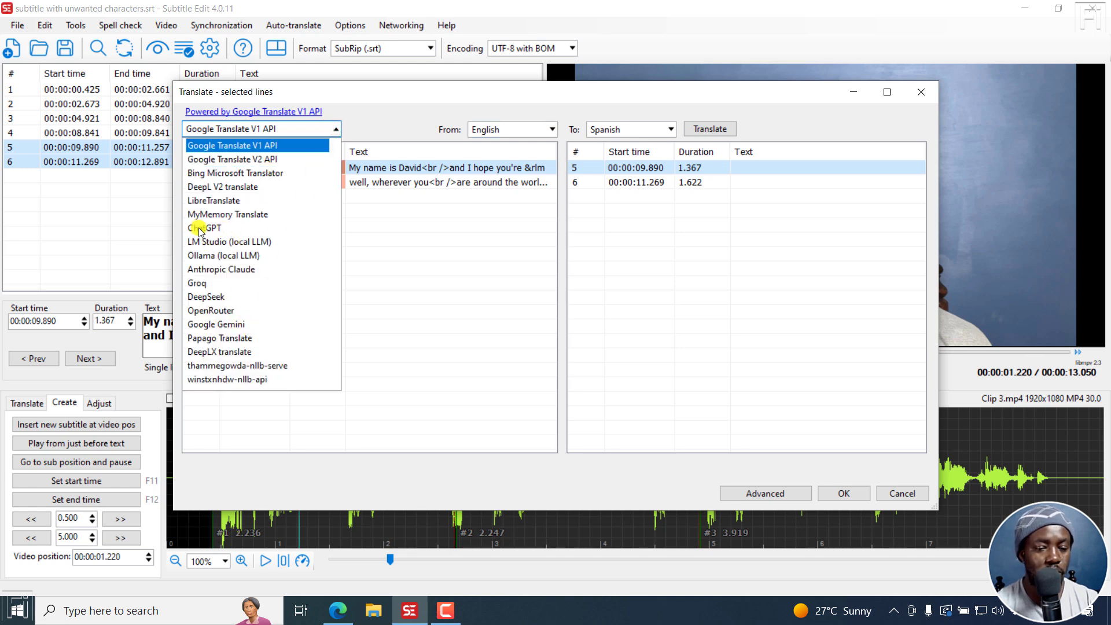
left_click(364, 122)
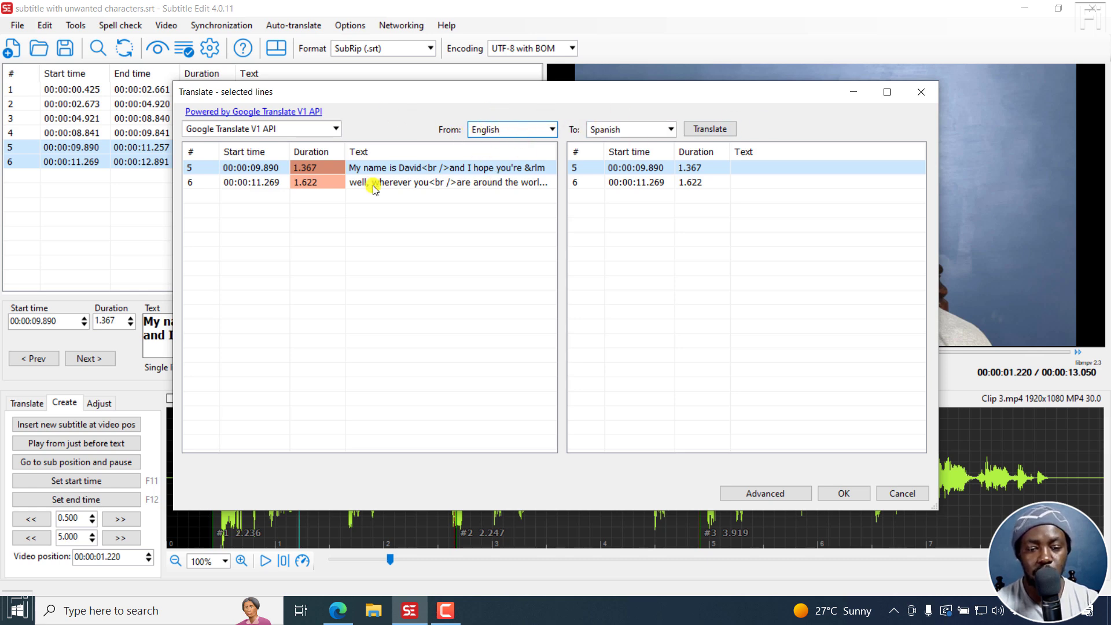
left_click(708, 131)
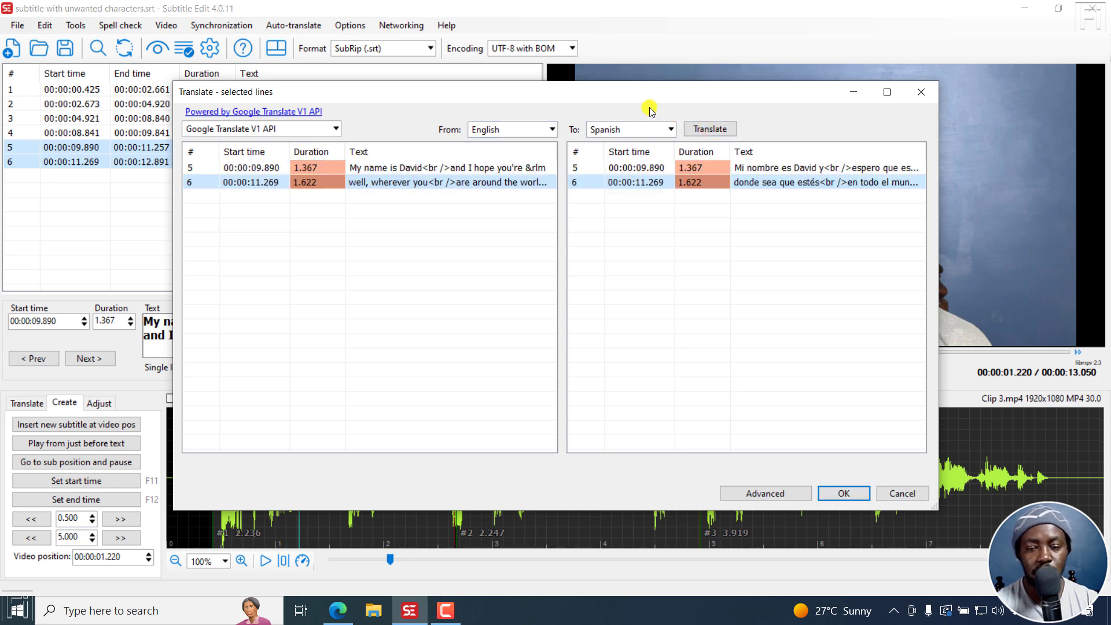
left_click(788, 164)
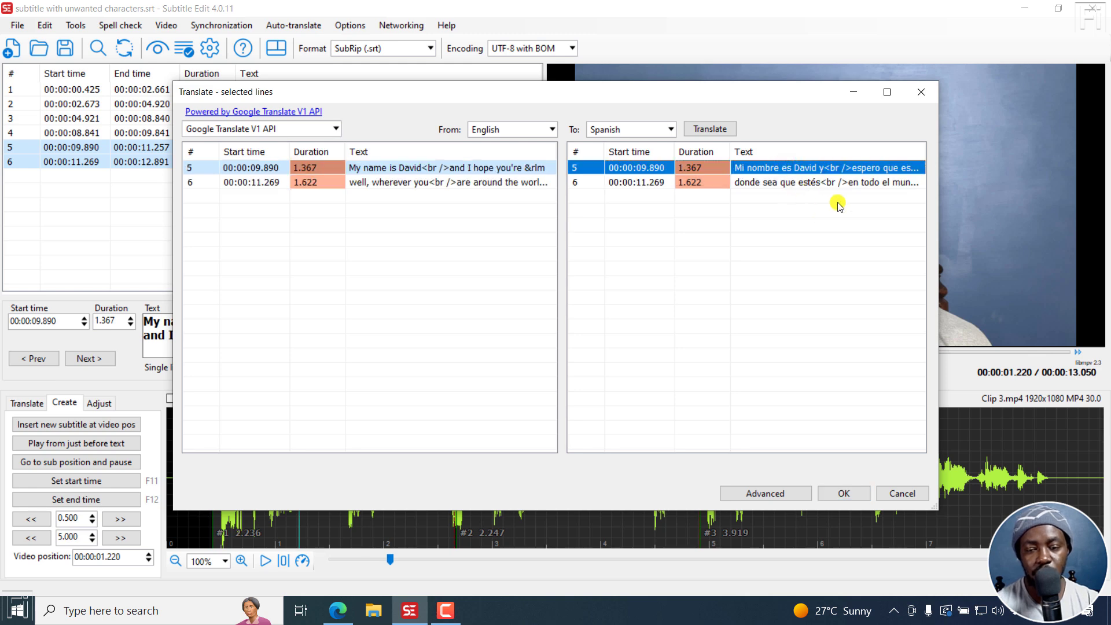
Accept the Spanish translation, then preview lines 5 and 6 in the video and waveform
left_click(843, 493)
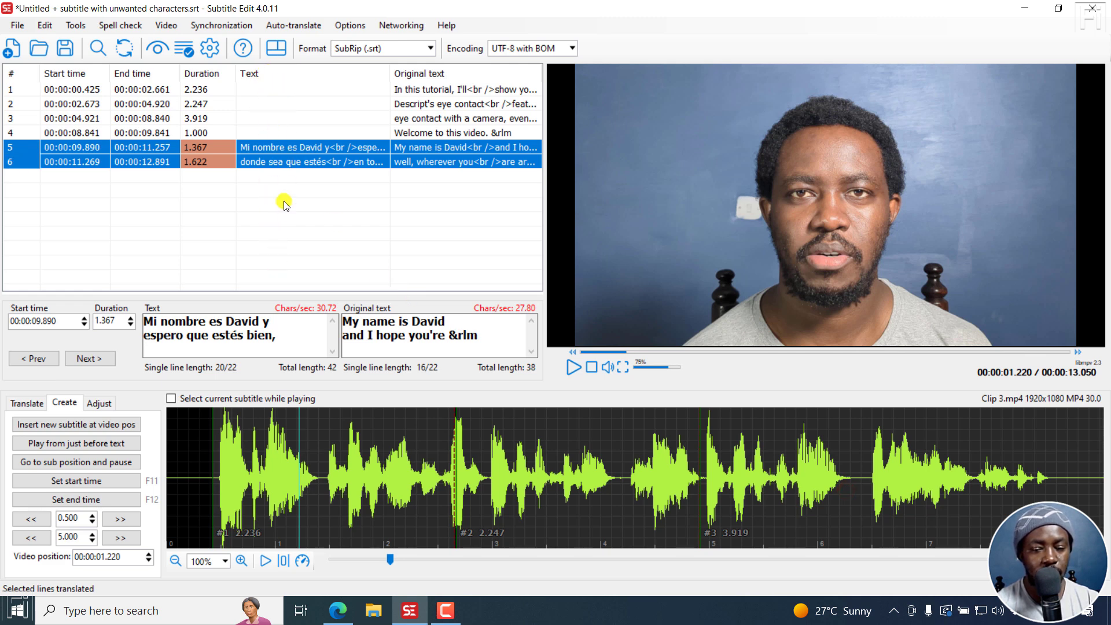
double_click(279, 150)
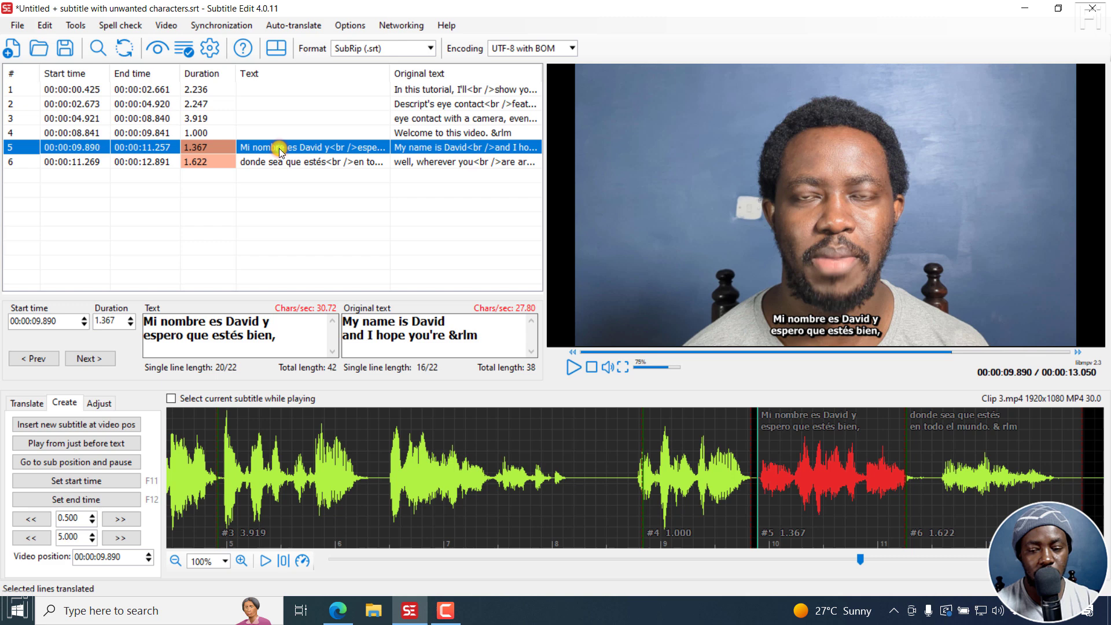
left_click(287, 164)
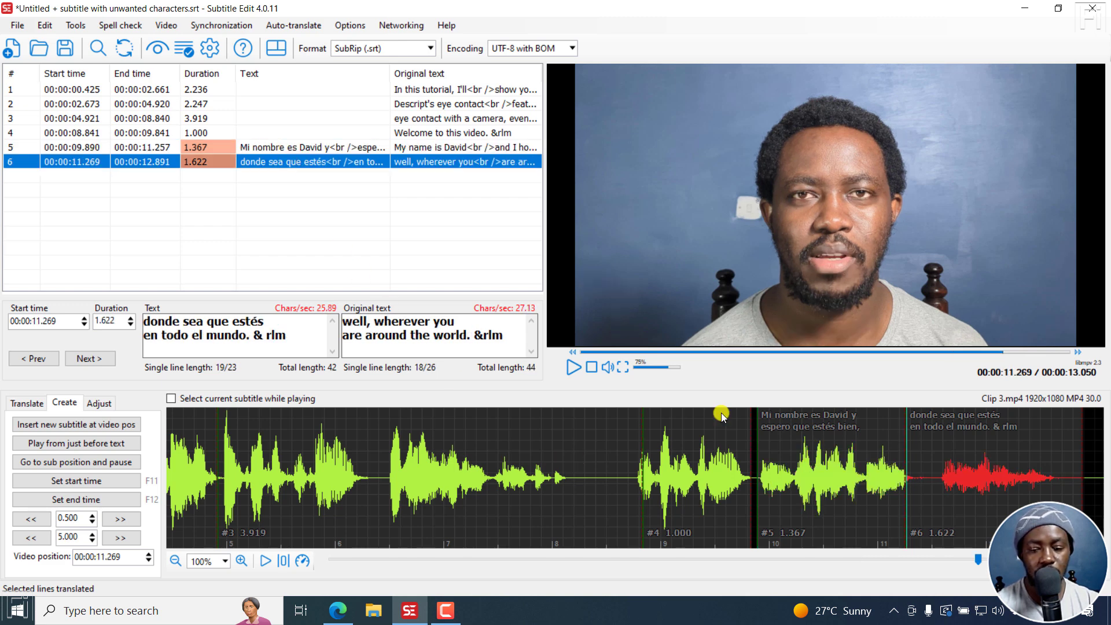
left_click(853, 425)
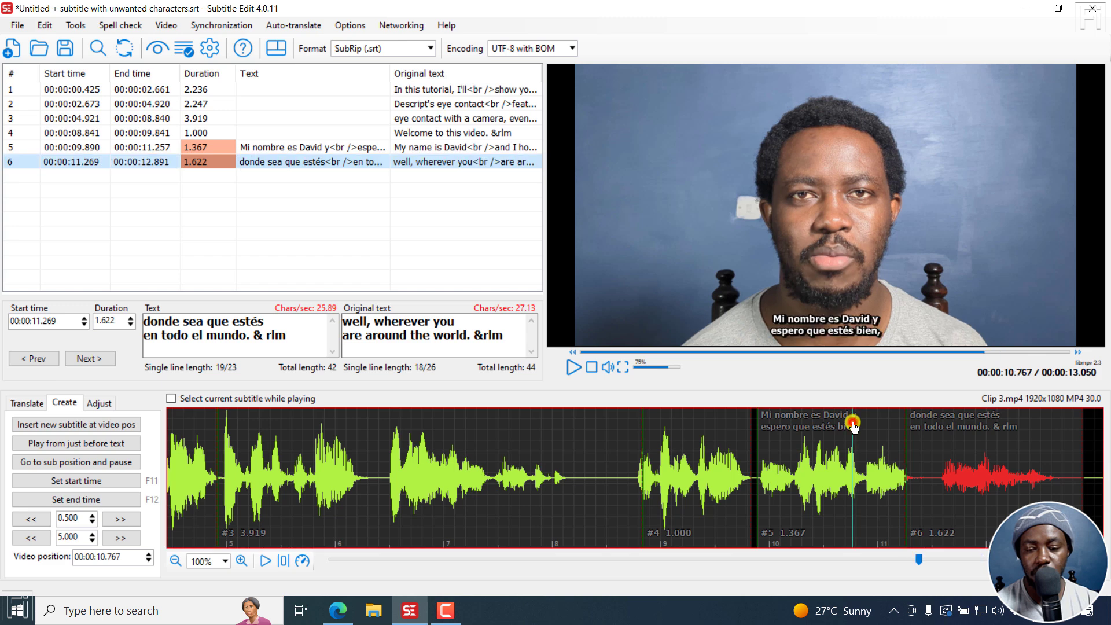
left_click(968, 426)
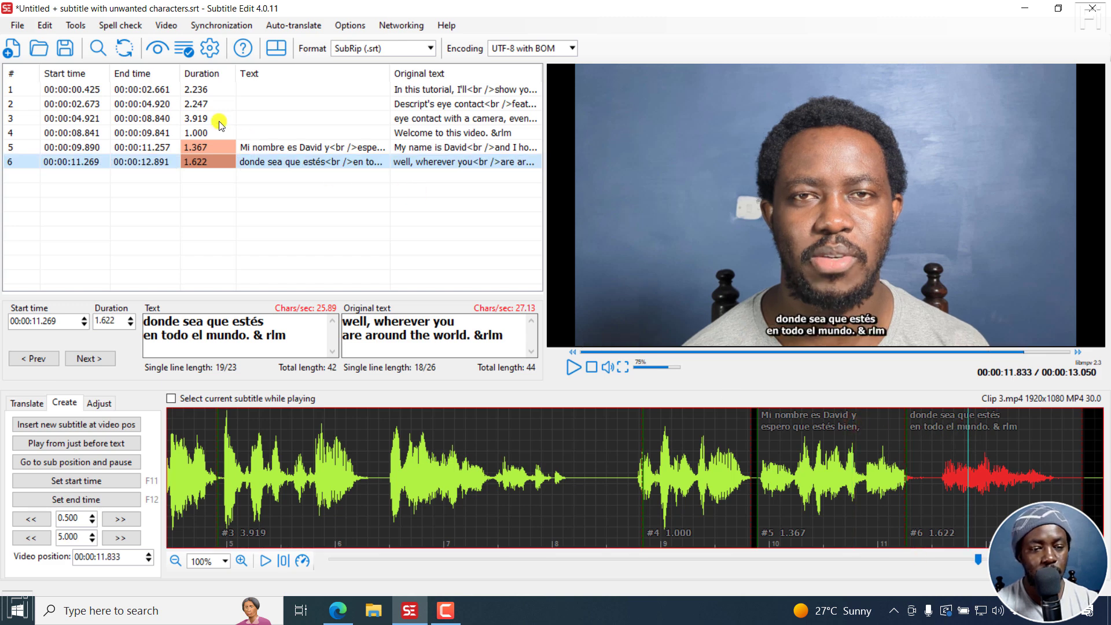
Save As with the suggested file name edited to '2 lines translated.es.srt'
left_click(17, 26)
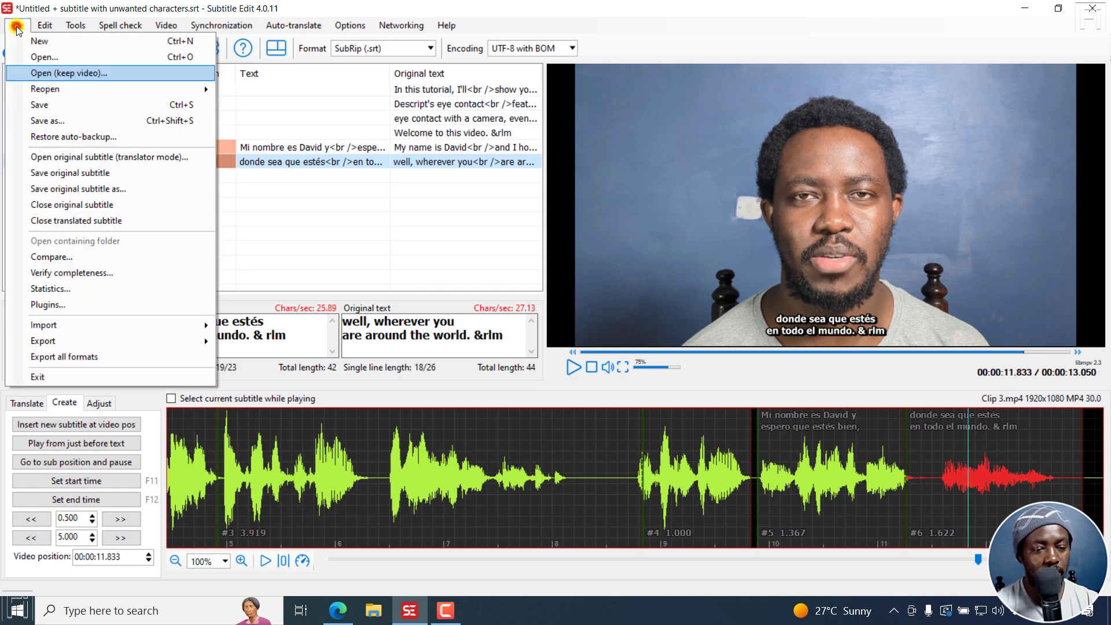
left_click(48, 121)
left_click(139, 294)
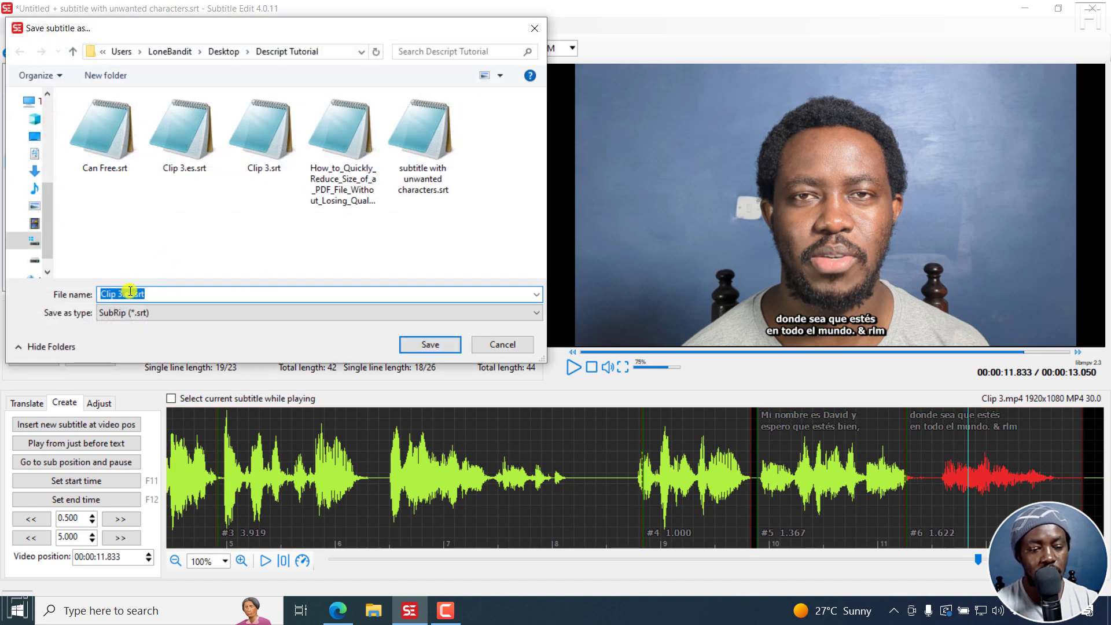
left_click_drag(138, 293, 120, 293)
key("BackSpace")
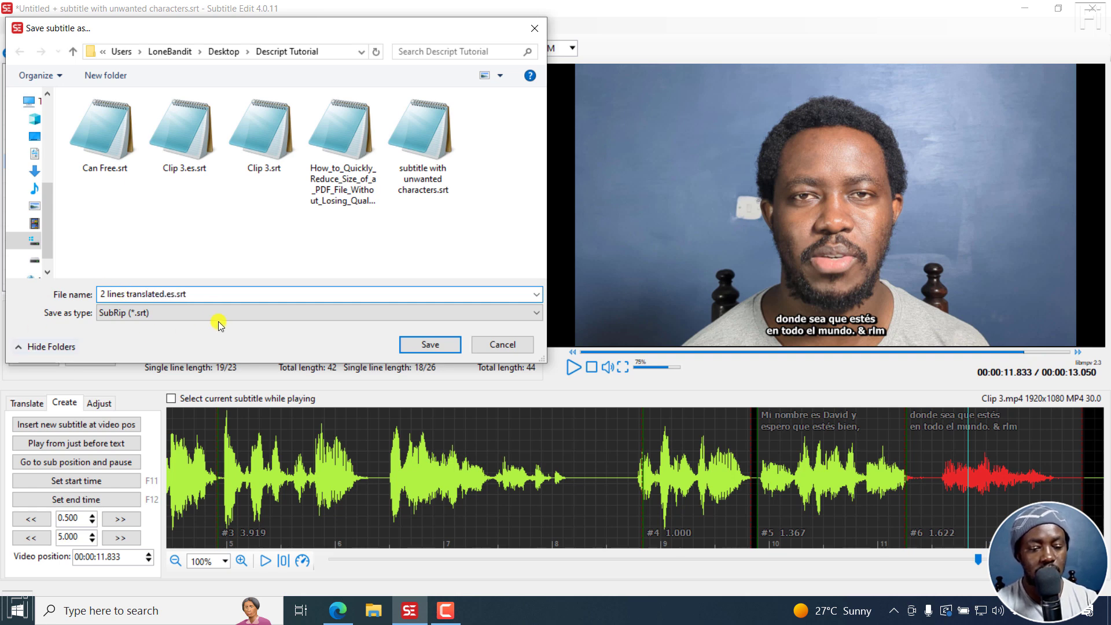
left_click(428, 345)
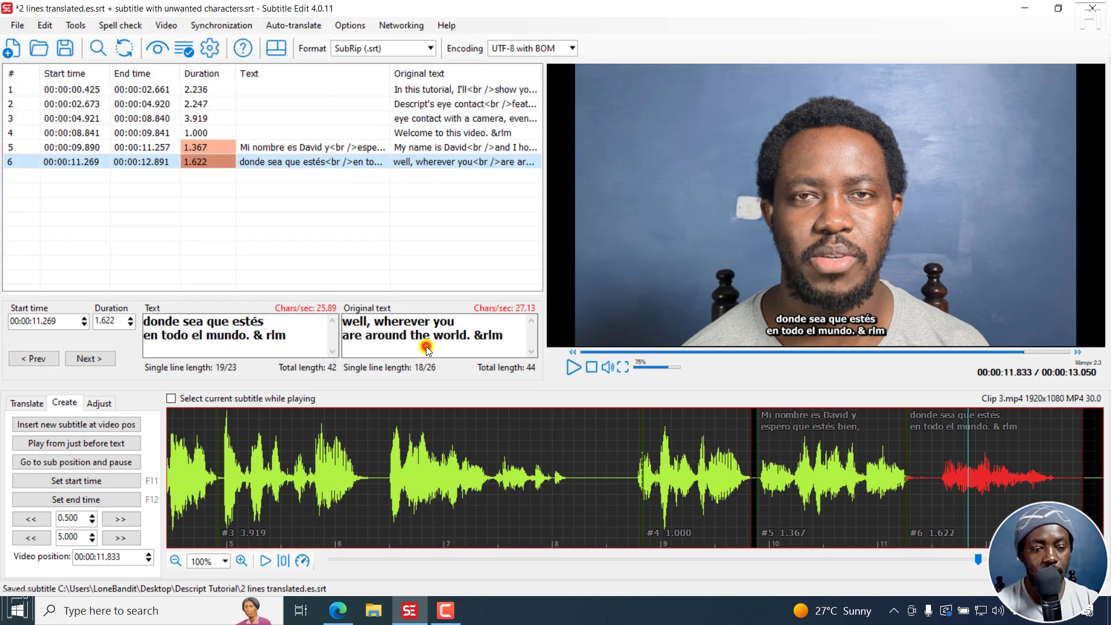
Close the original English subtitle, saving its changes first
left_click(16, 25)
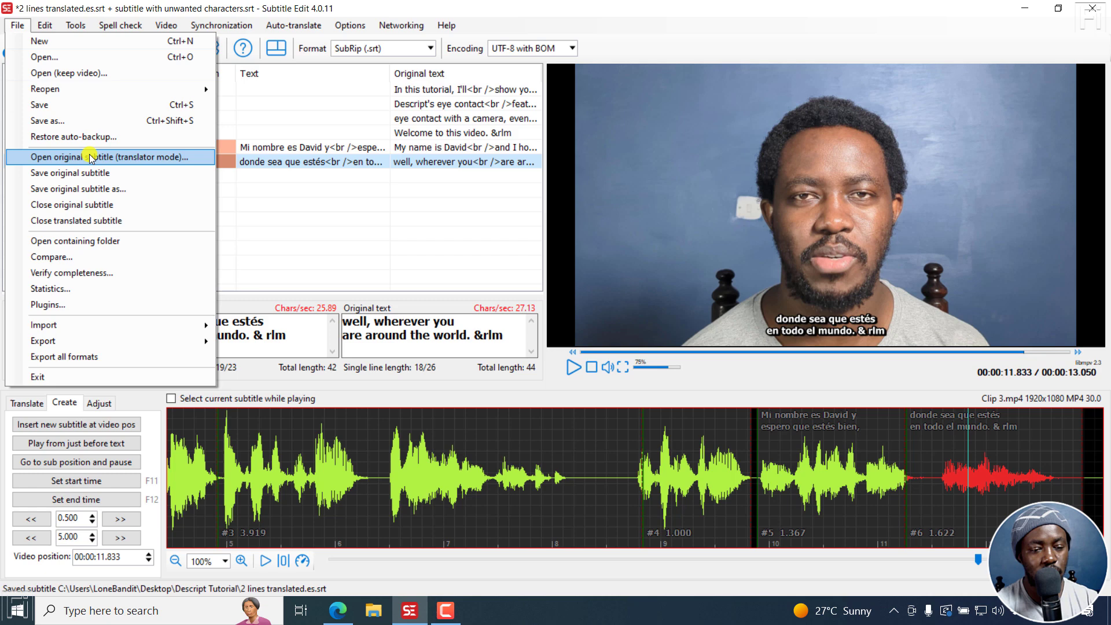
left_click(93, 205)
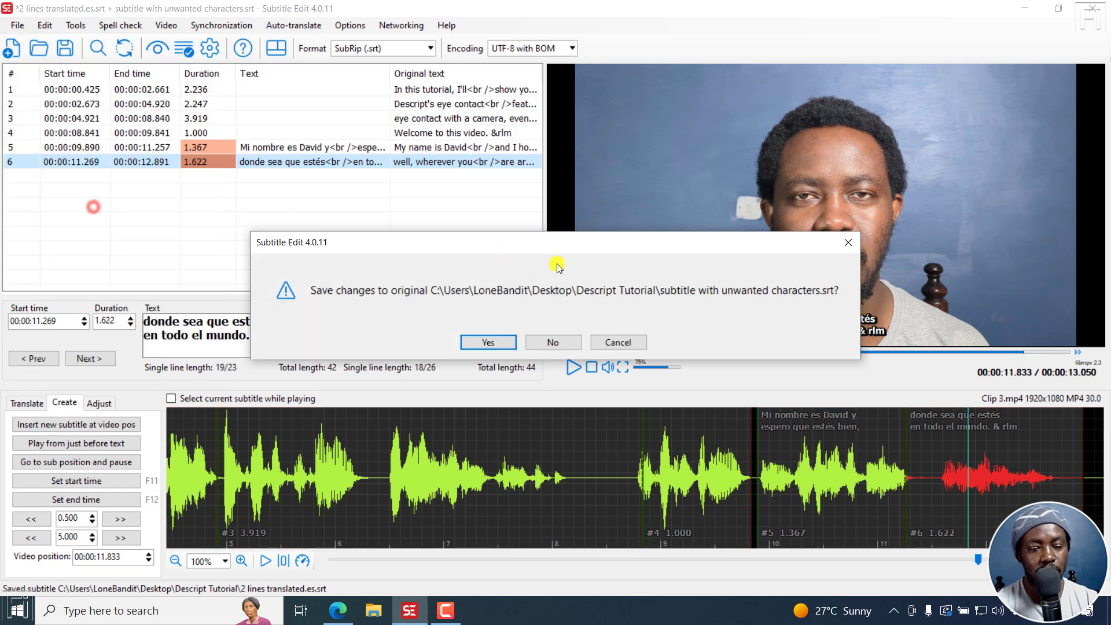
left_click(489, 343)
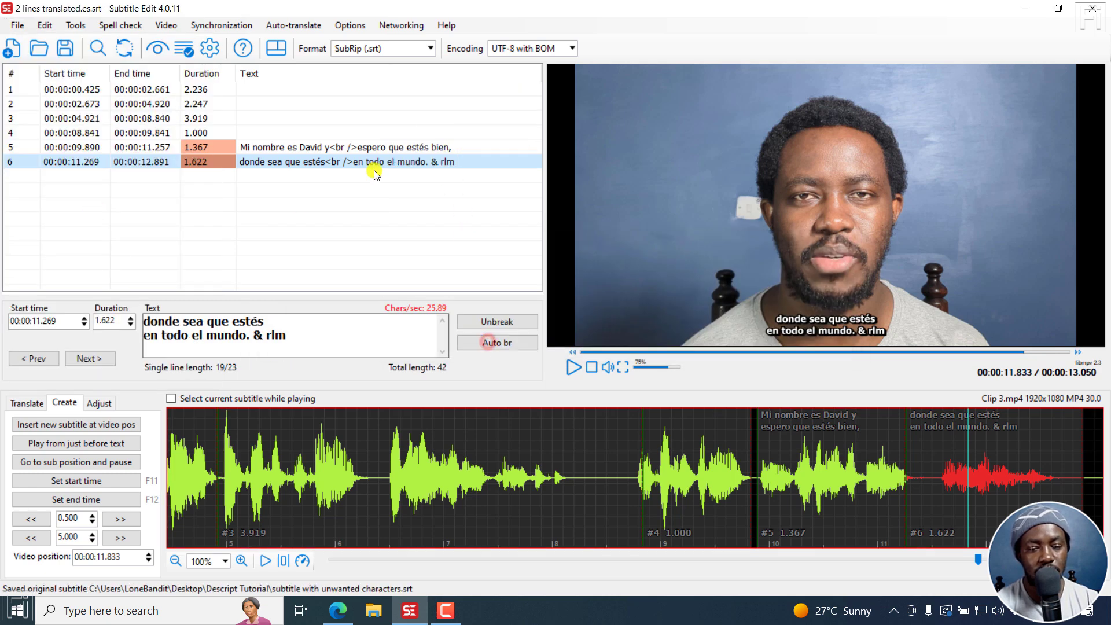
Check the Spanish lines 5 and 6, then bring the YouTube page forward
left_click(275, 146)
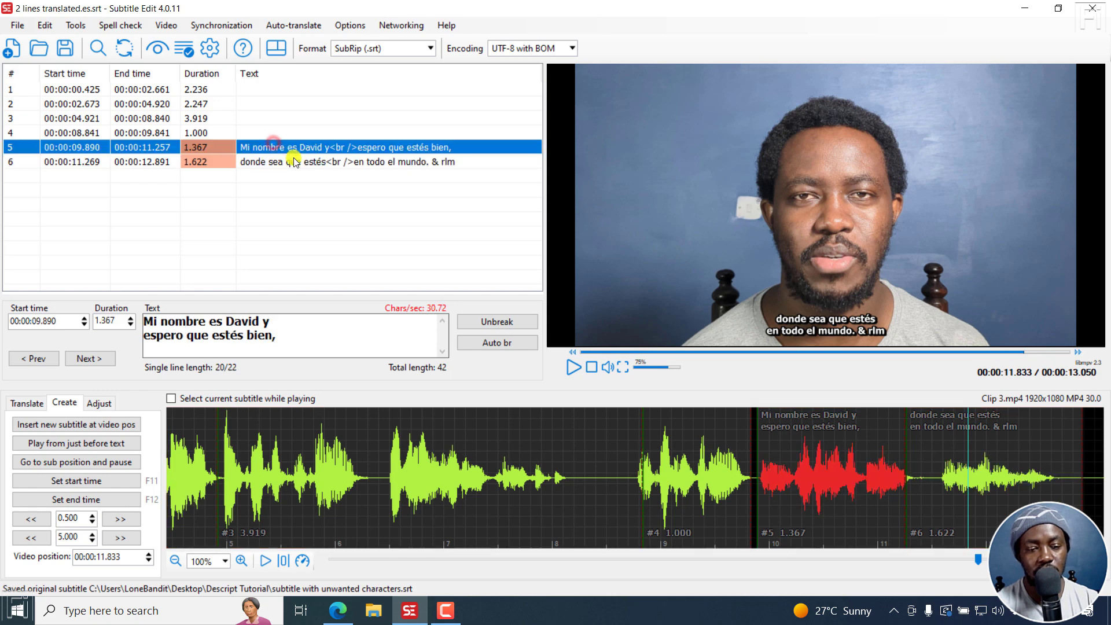
left_click(295, 163)
left_click(338, 611)
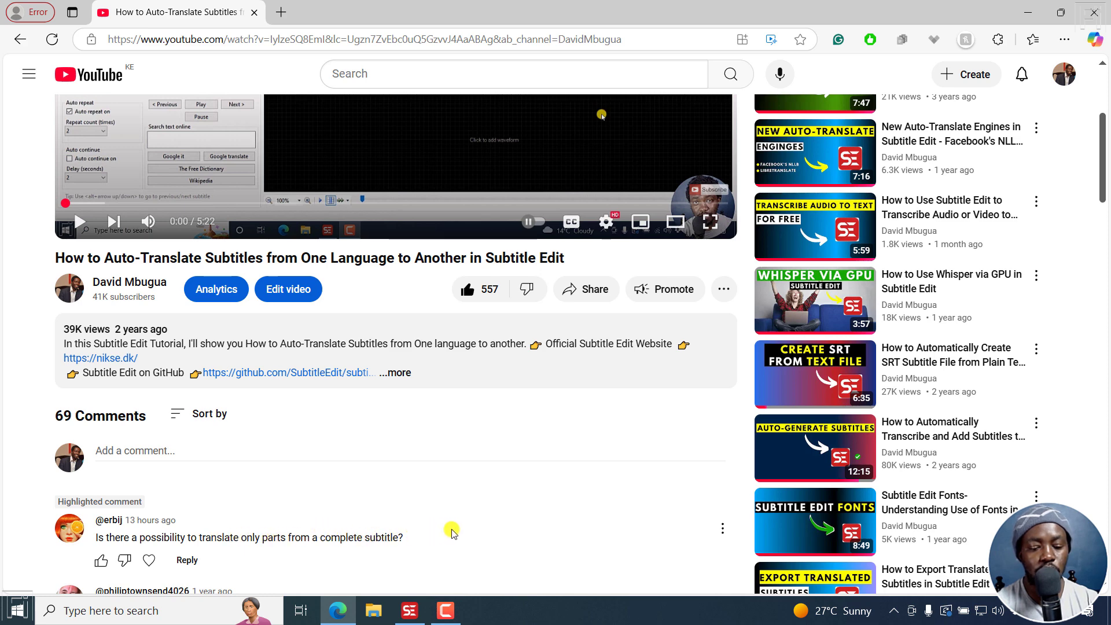
After reading the YouTube comment, return to Subtitle Edit and its Spanish-only file
left_click(409, 610)
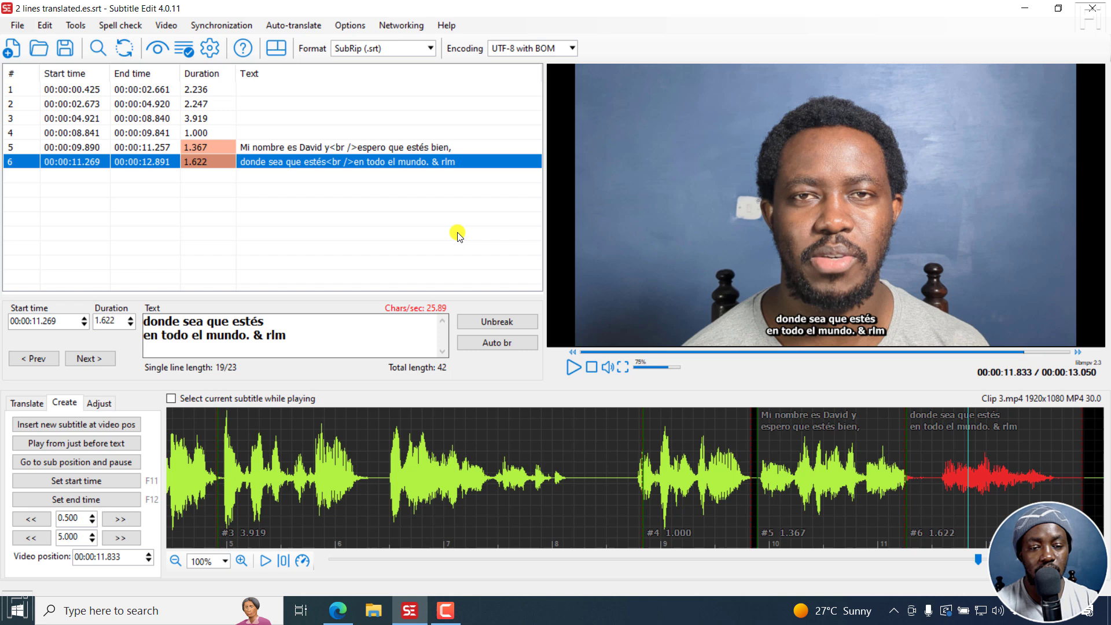